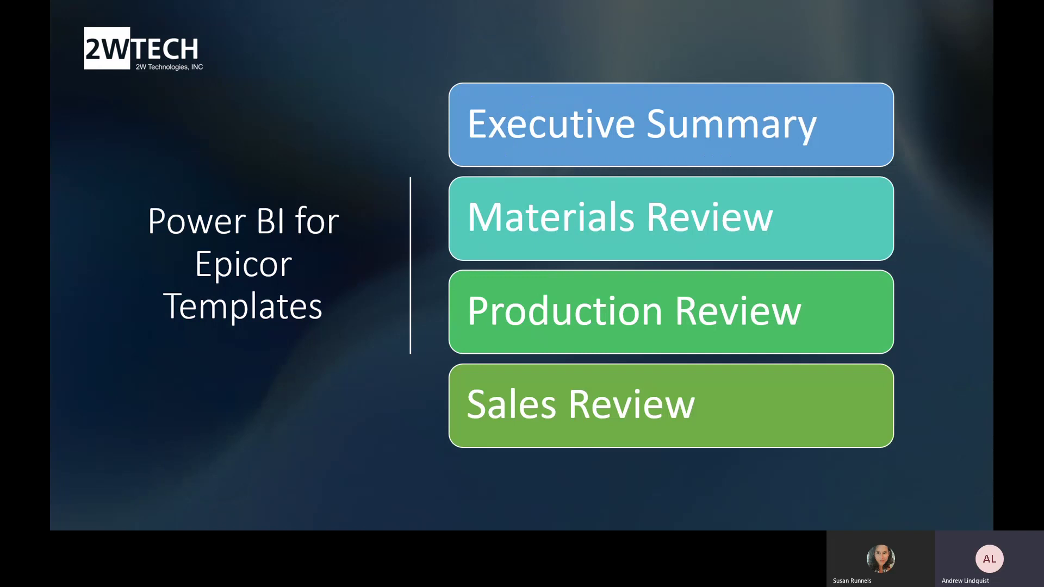
Leave the slideshow, bring up the Power BI workspace in Chrome and open the Executive Summary report.
key(alt+Tab)
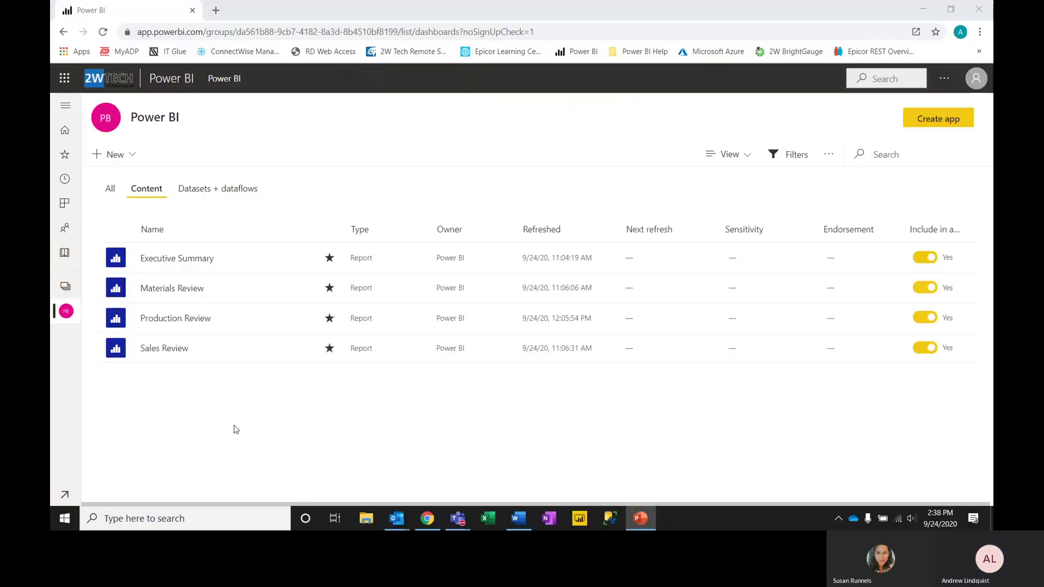
click(427, 519)
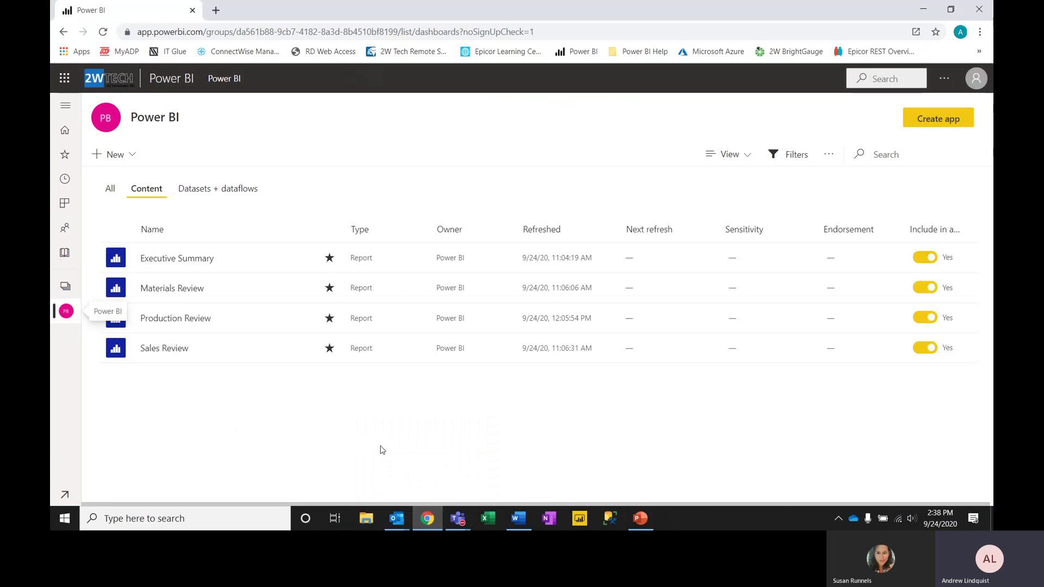
click(518, 518)
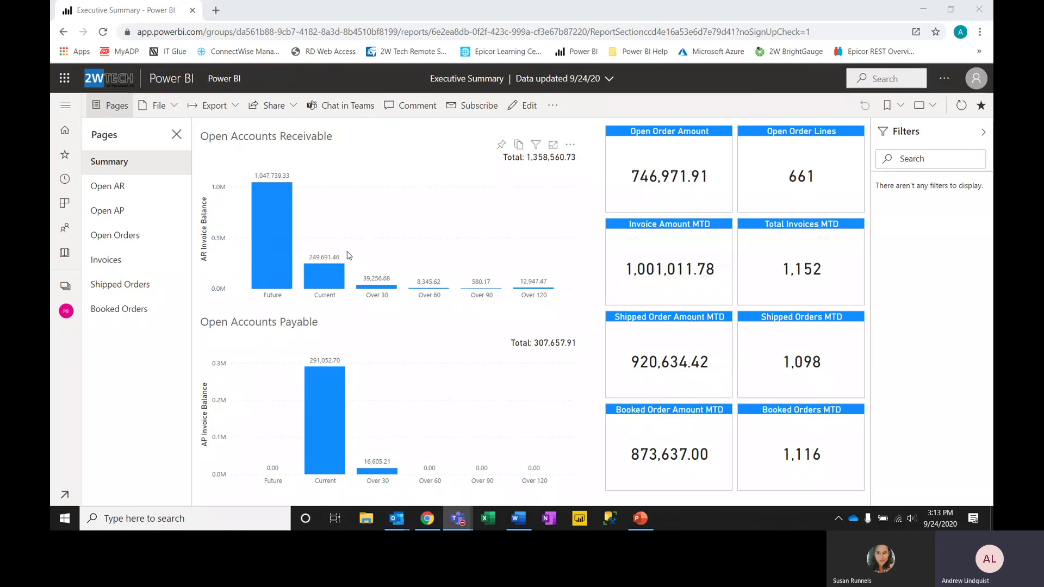
Switch the report to its Open AR page with aging totals and the open invoice table.
click(117, 197)
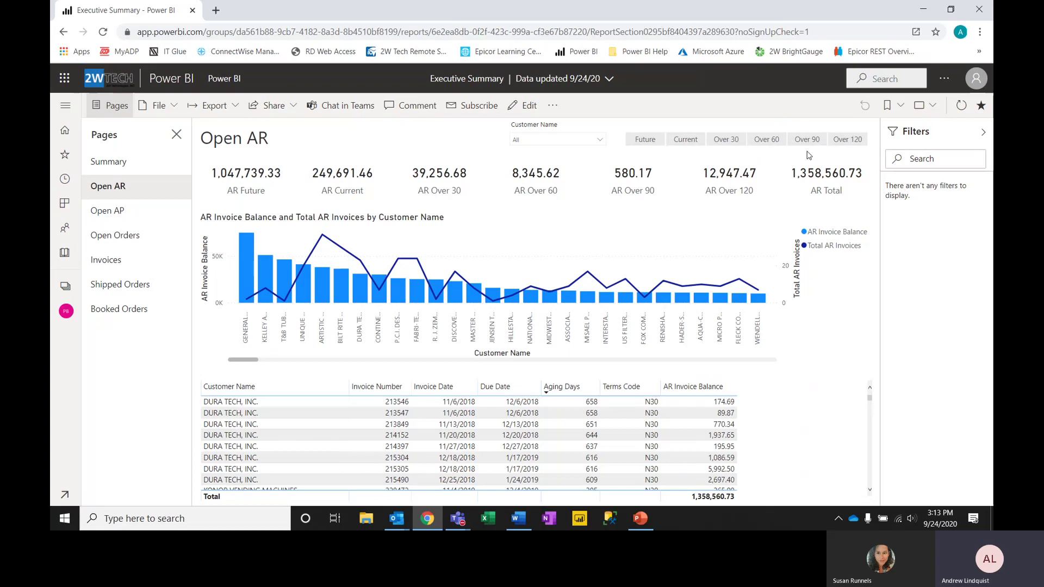
click(848, 141)
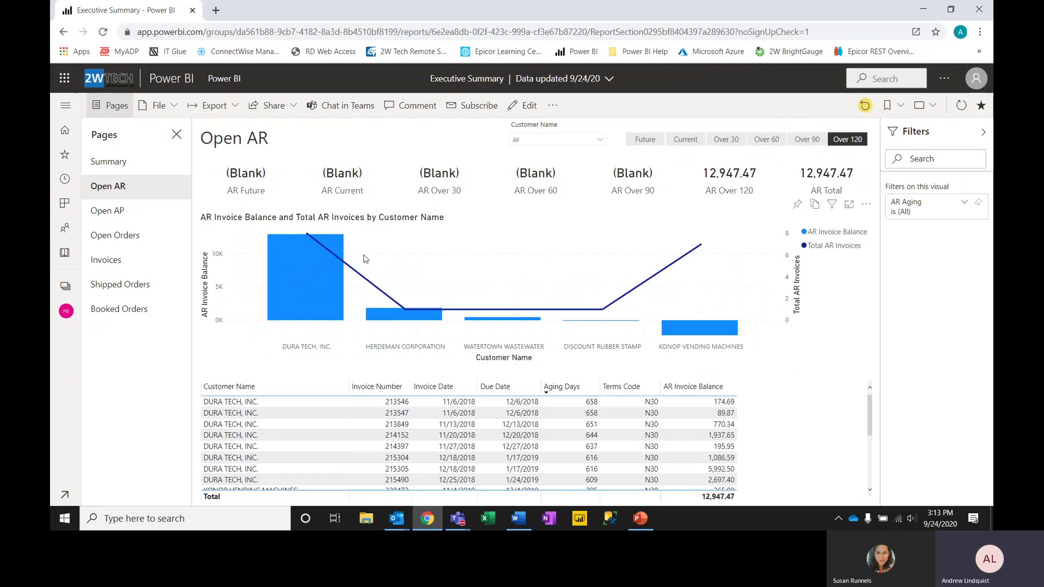
mouse_move(311, 280)
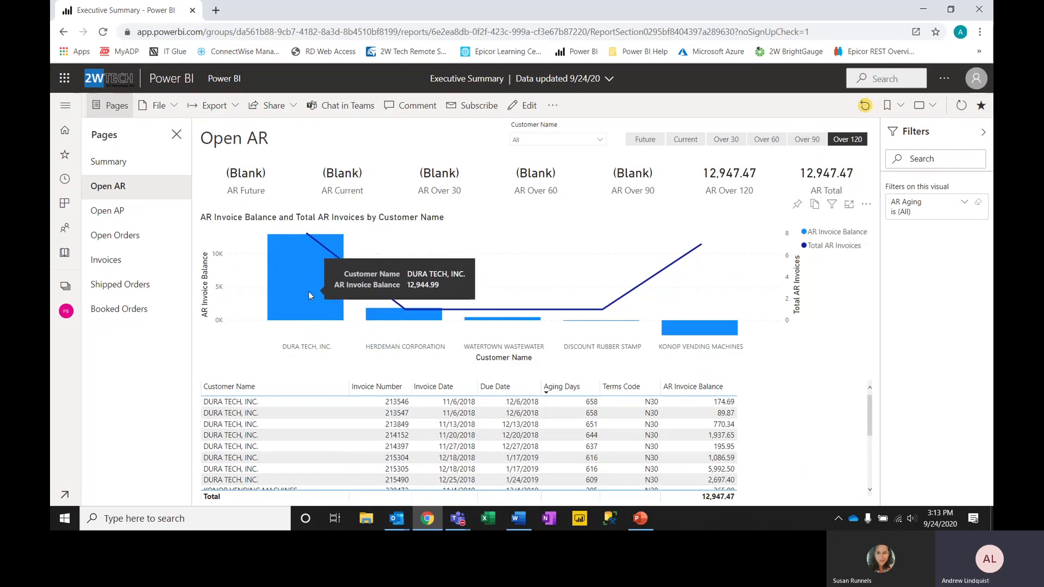
click(305, 279)
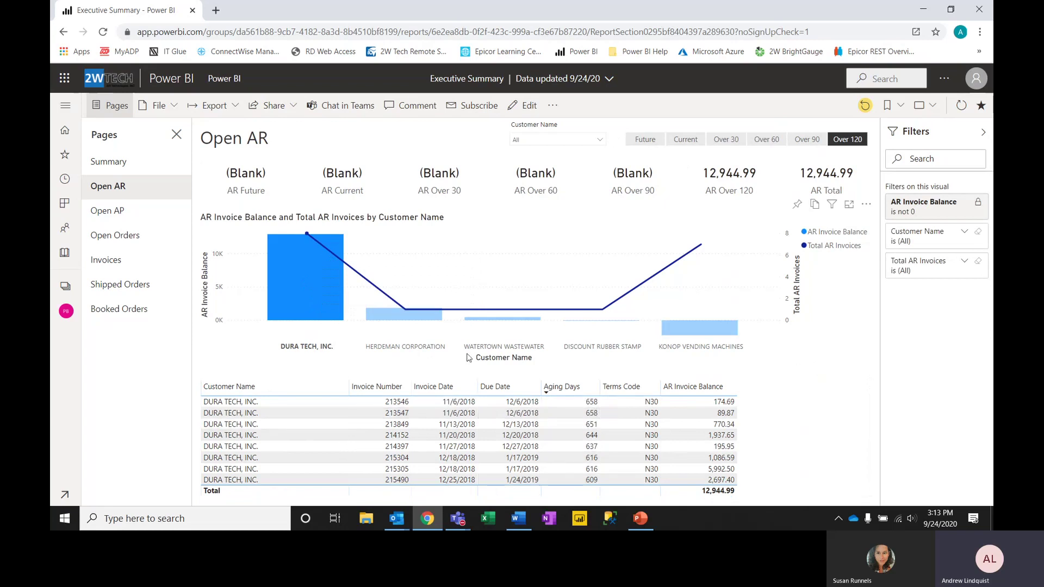
click(303, 266)
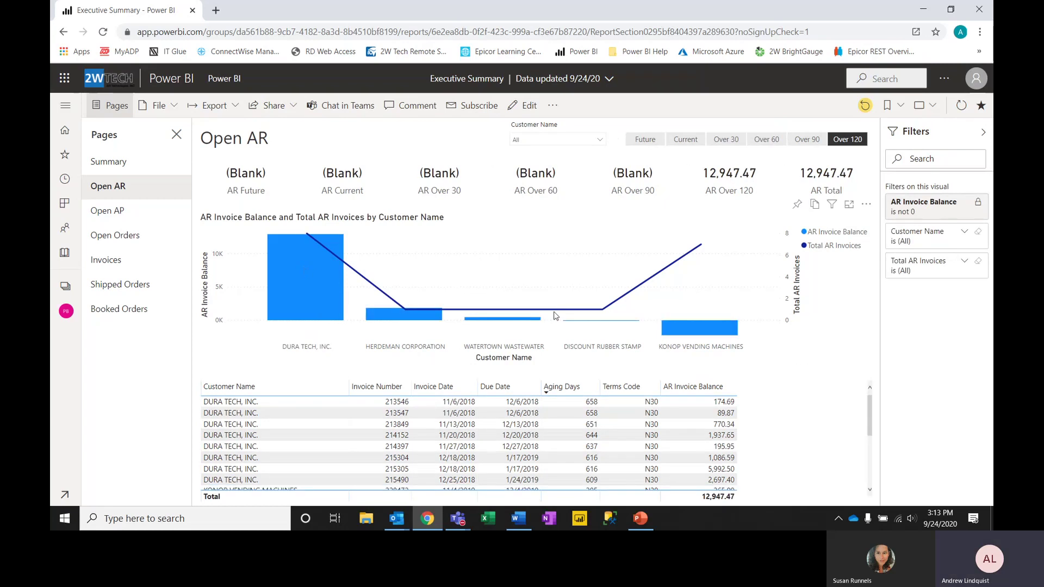
click(864, 105)
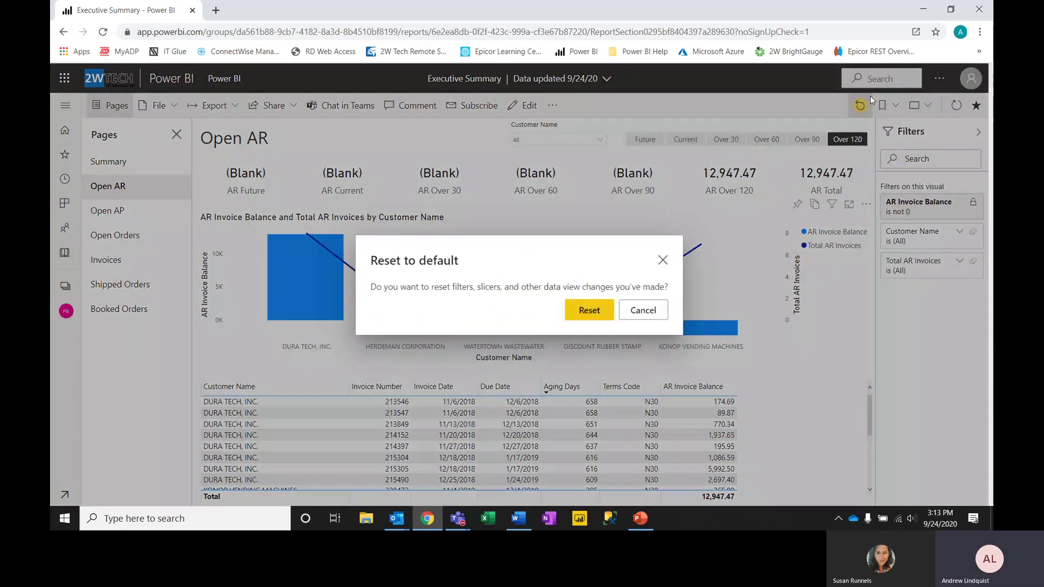
click(589, 315)
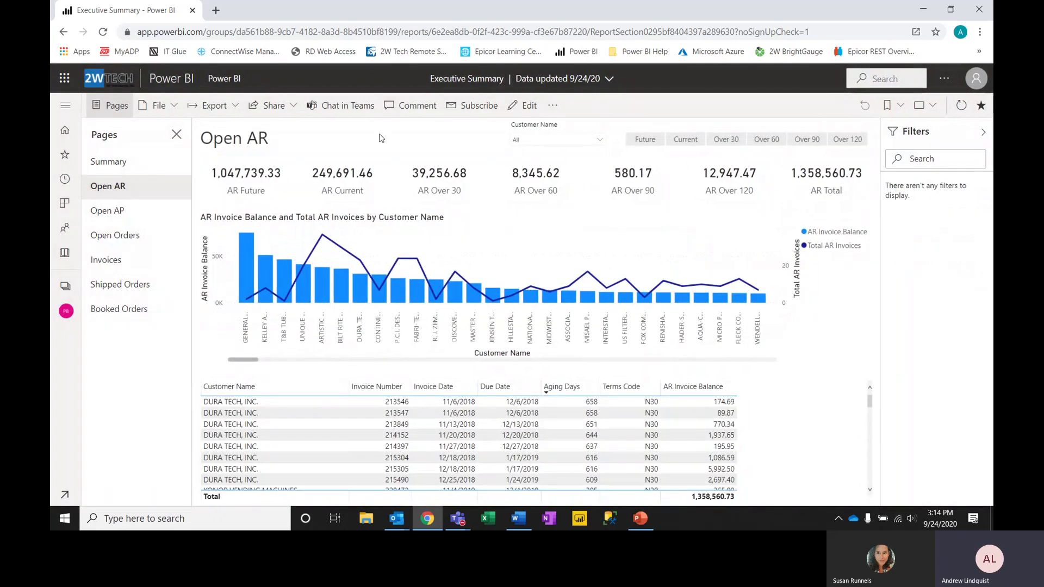
Filter the Open AR page to customer DURA TECH, INC. by searching 'dura' in the slicer.
click(601, 141)
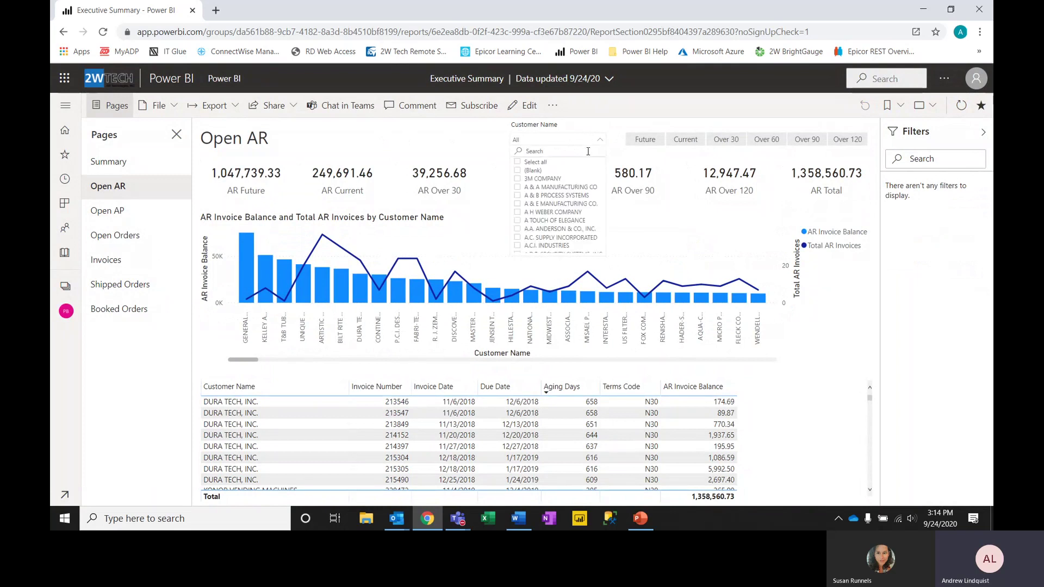
text(dura t)
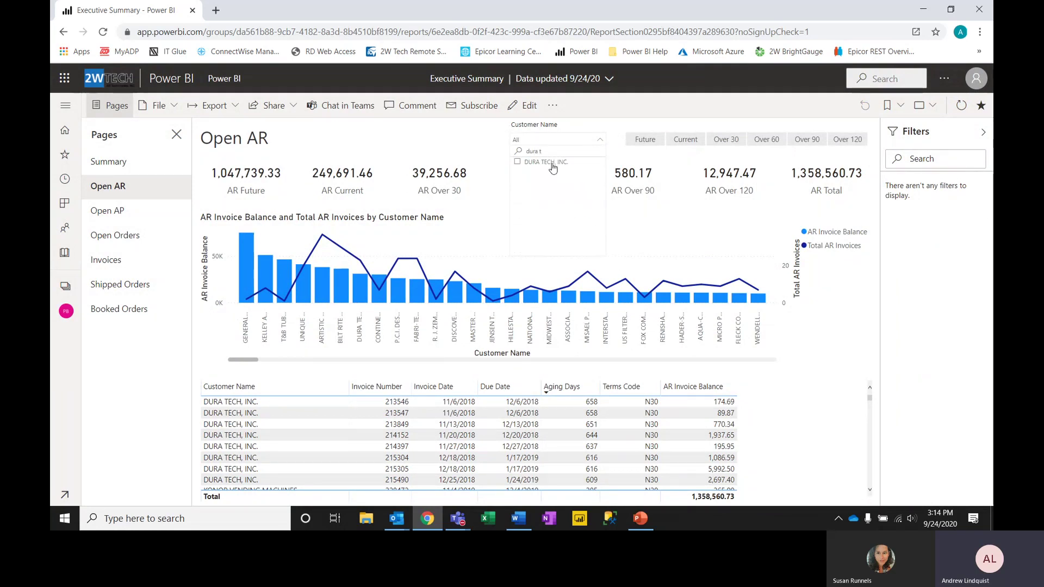
click(518, 163)
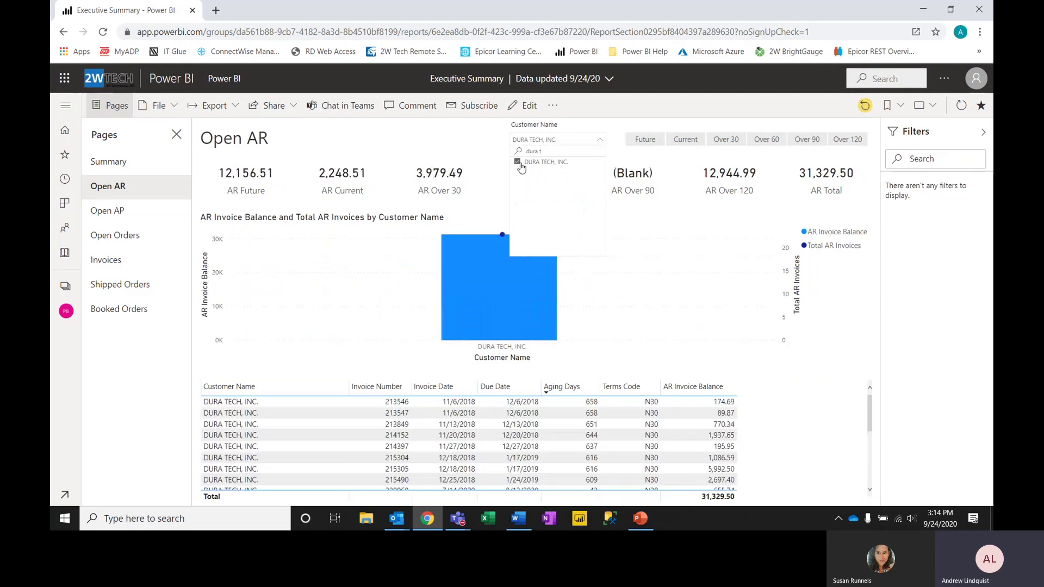
click(601, 142)
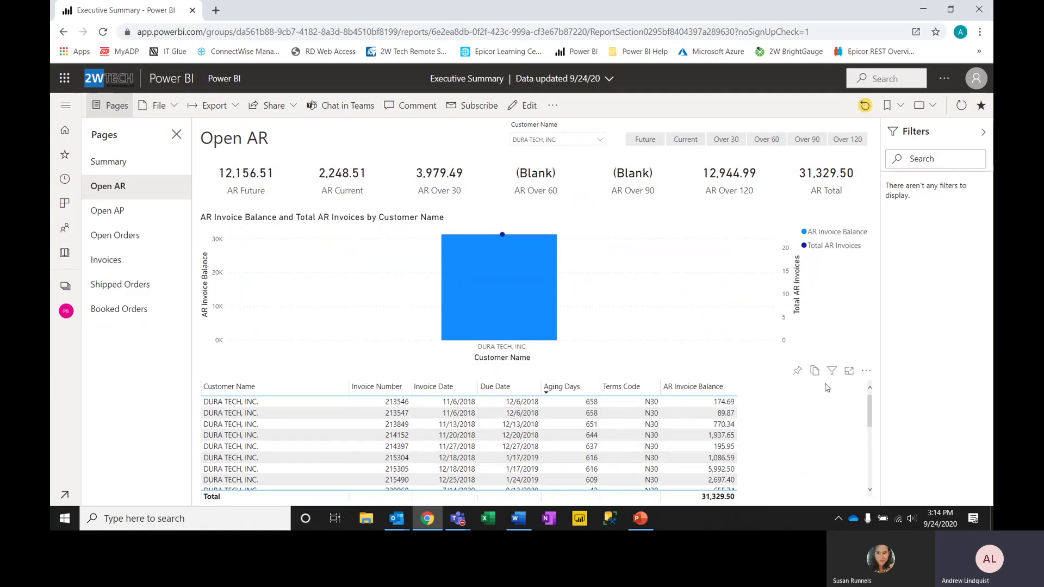
click(868, 374)
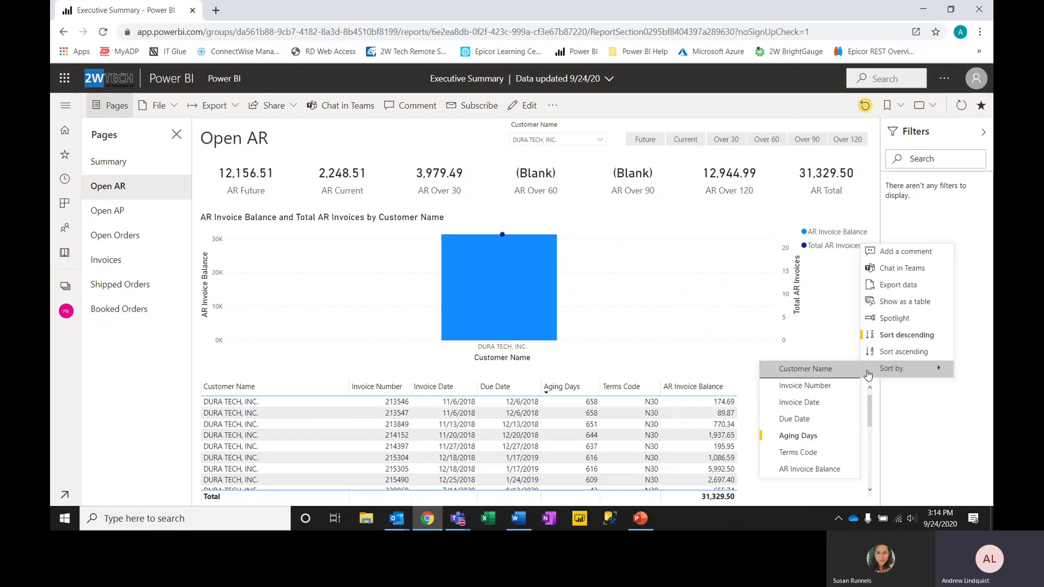
Preview exporting the invoice table as .xlsx, cancel it, then reset the Open AR page to default.
click(918, 286)
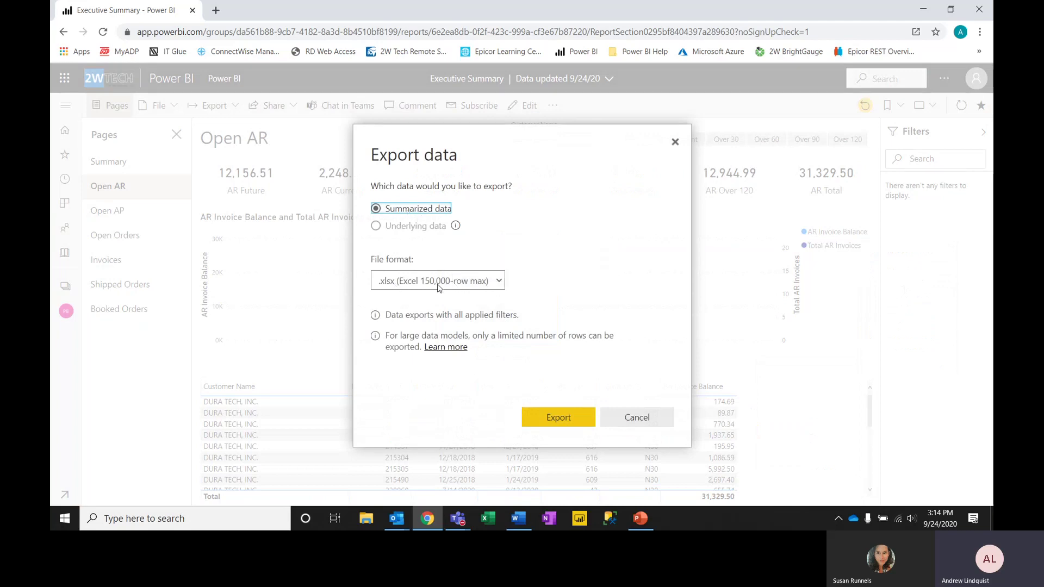
click(499, 280)
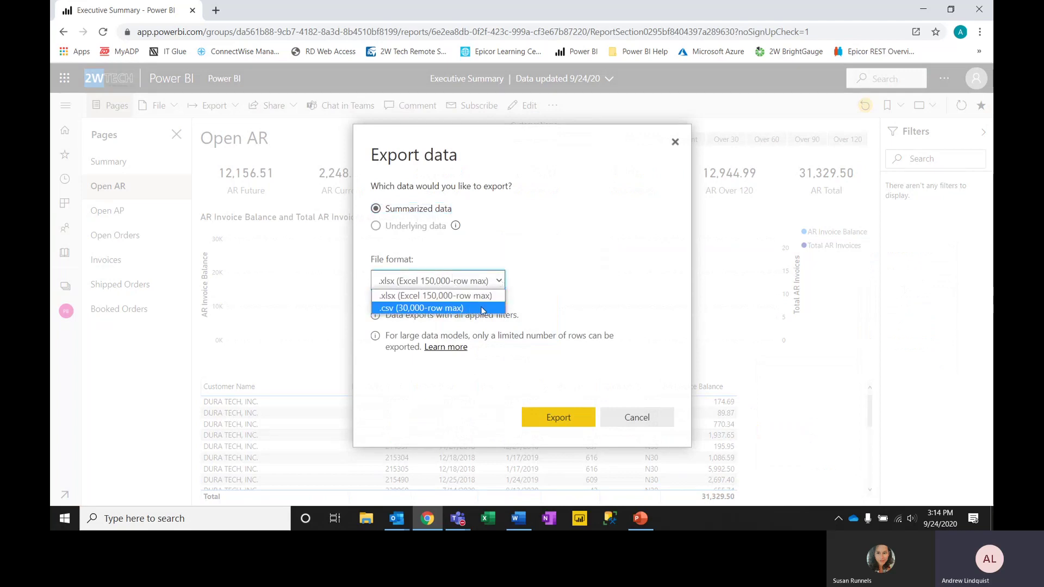
click(560, 339)
click(639, 418)
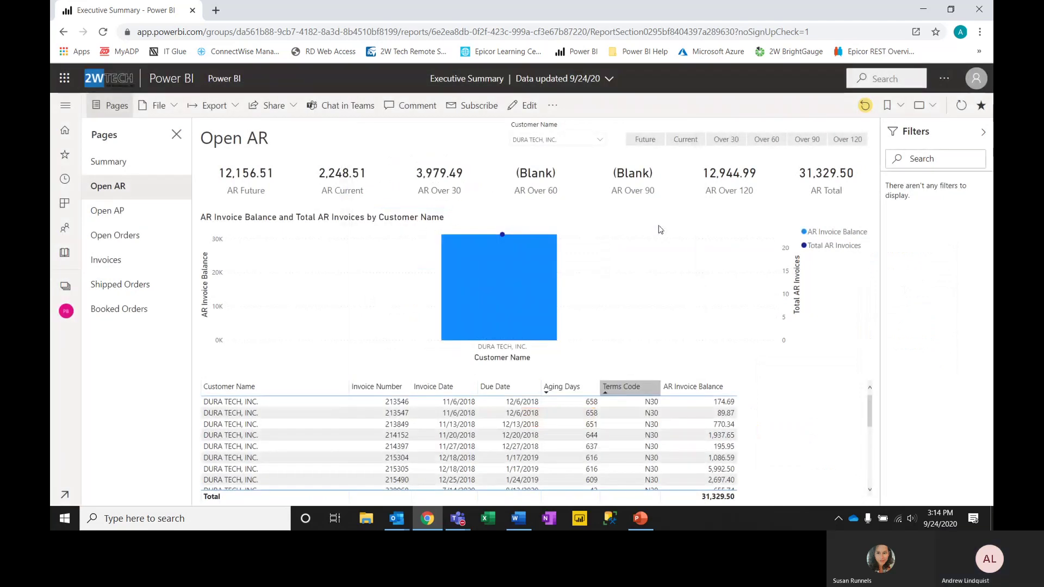
click(865, 107)
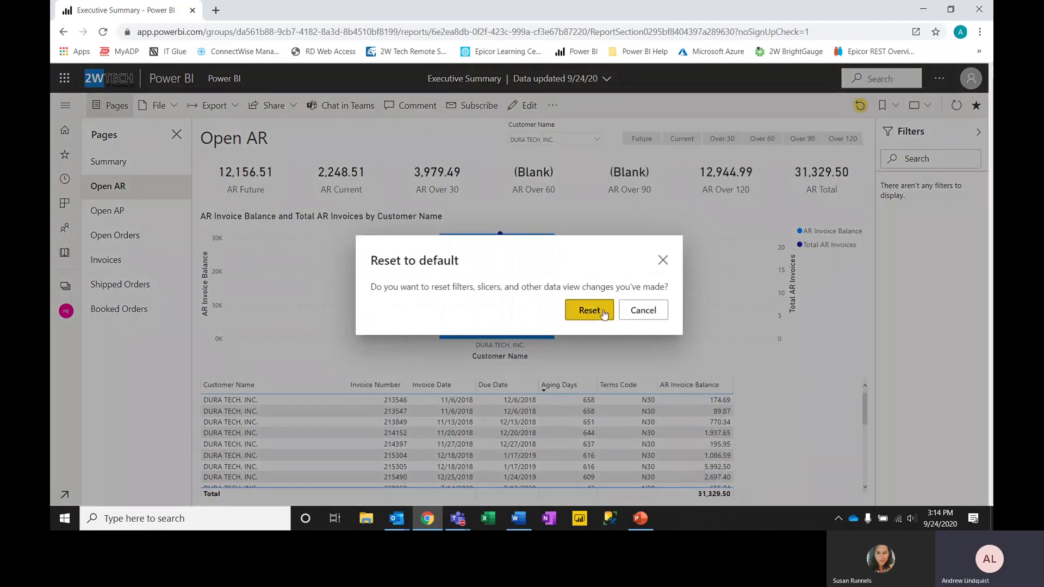
click(590, 309)
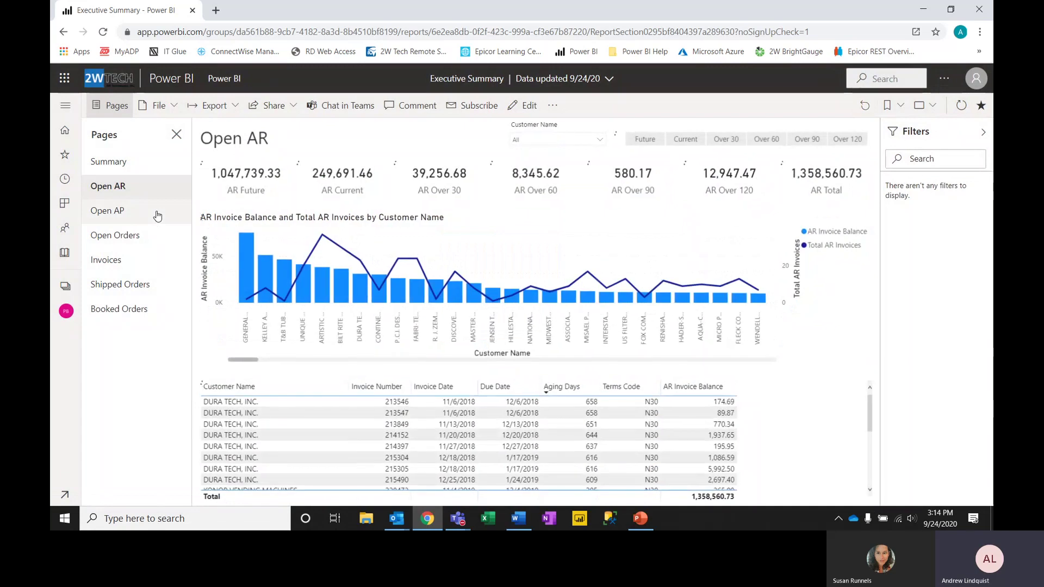
On the Open AP page, filter to invoices over 30 days for vendor Demill Tool Ltd.
click(158, 217)
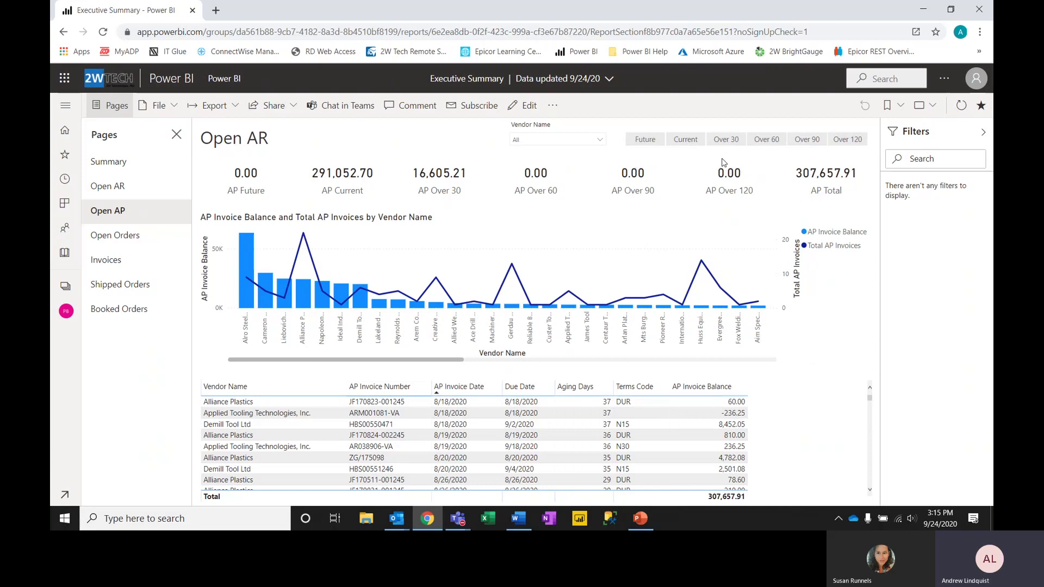
click(726, 140)
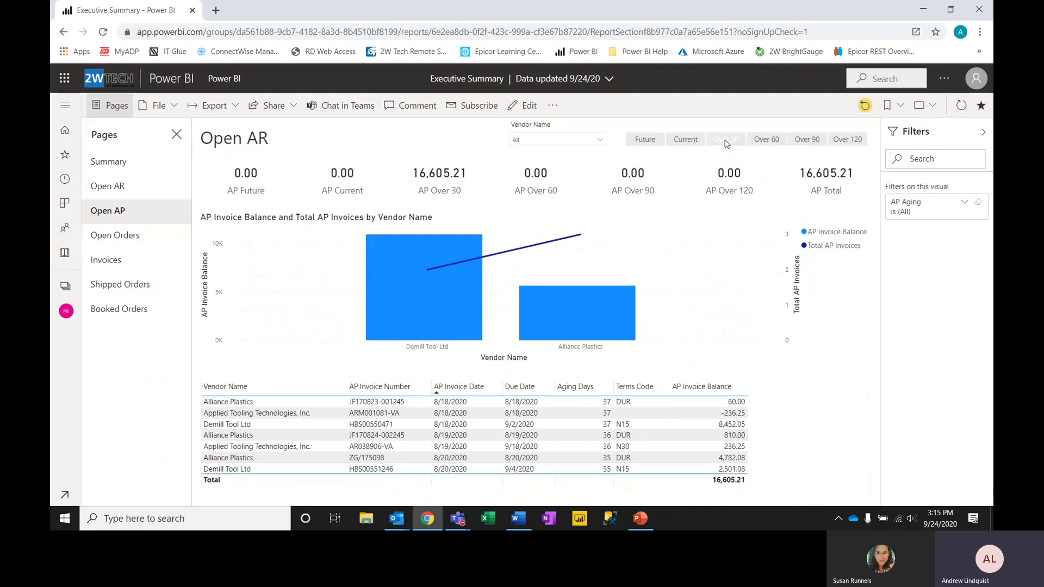
click(382, 325)
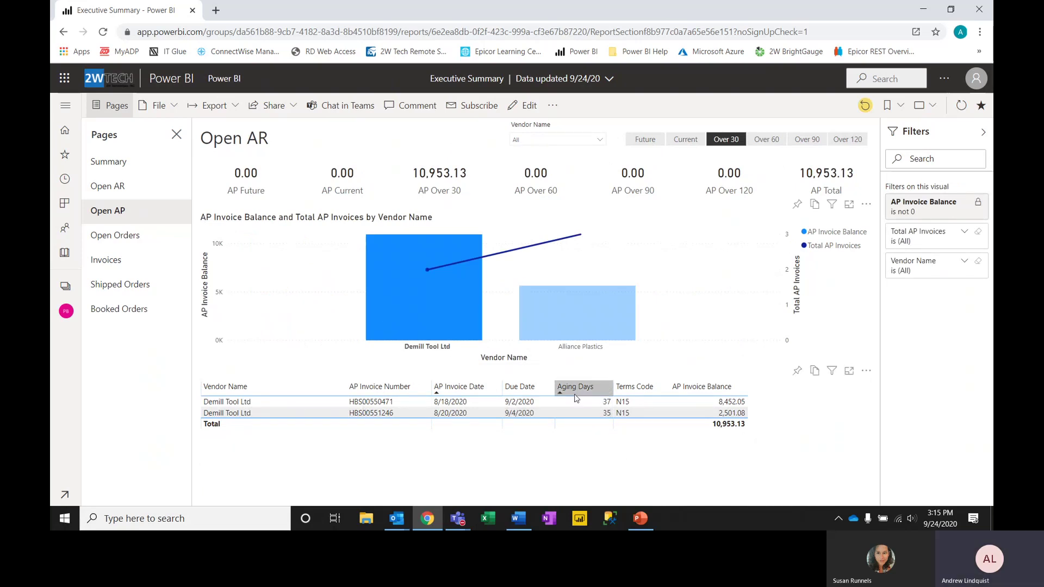
Reset the Open AP page to default, confirm all vendors are listed, then go to Open Orders.
click(864, 105)
click(589, 310)
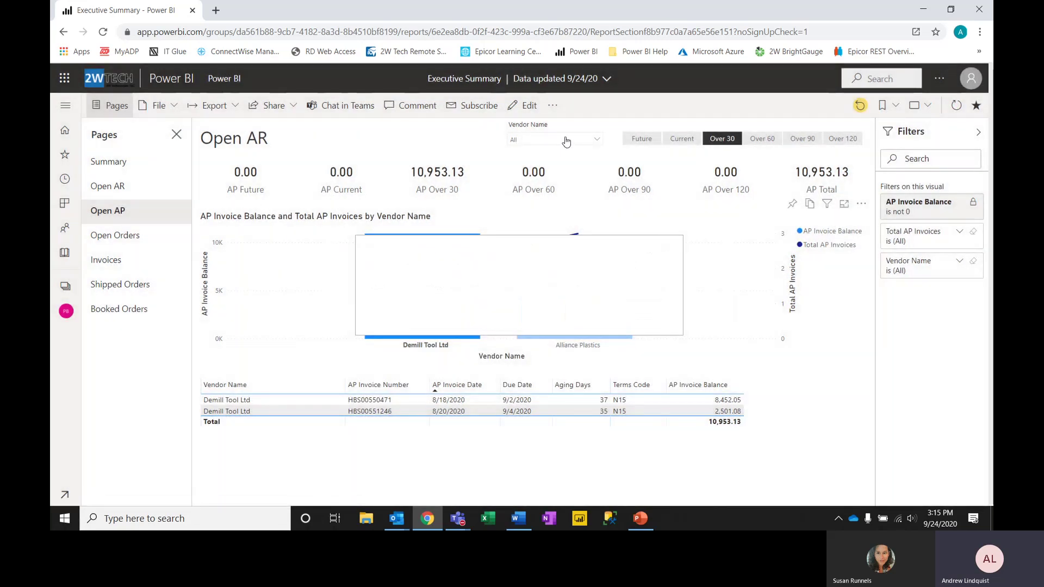
click(598, 140)
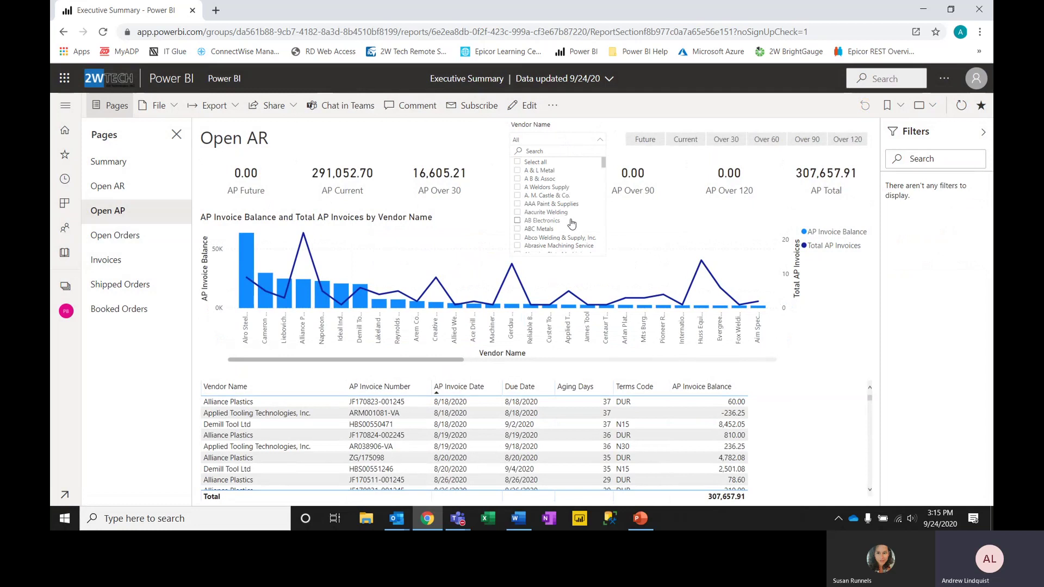
click(599, 144)
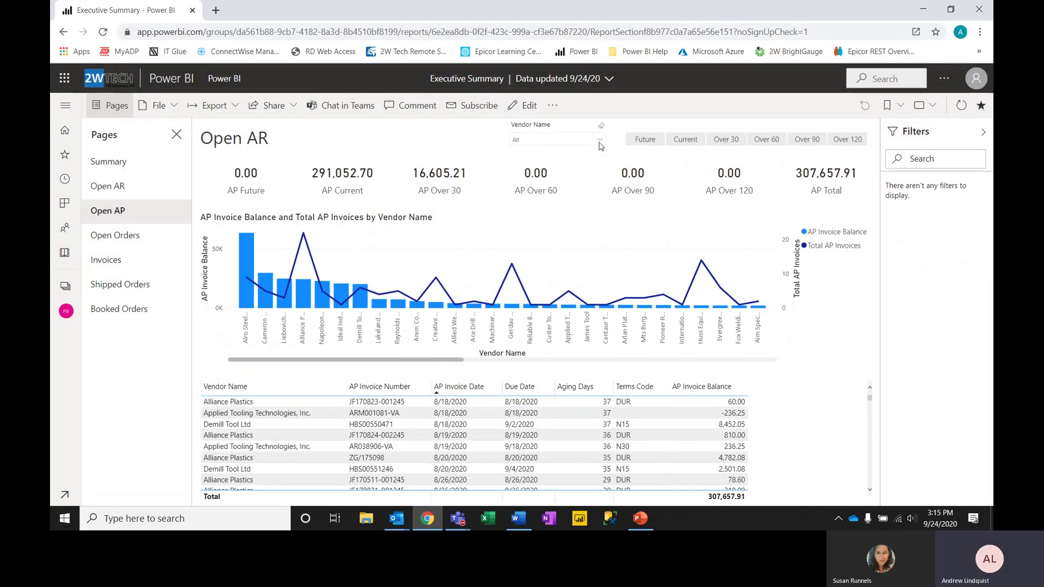
click(146, 242)
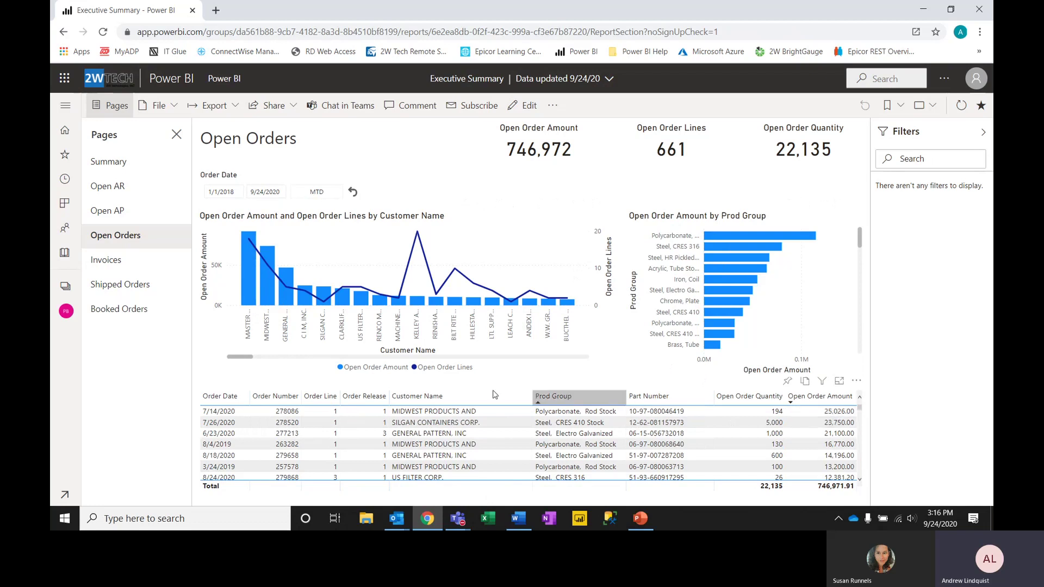
Sort the open orders table by Order Date, starting with the 3/12/2019 order.
click(236, 403)
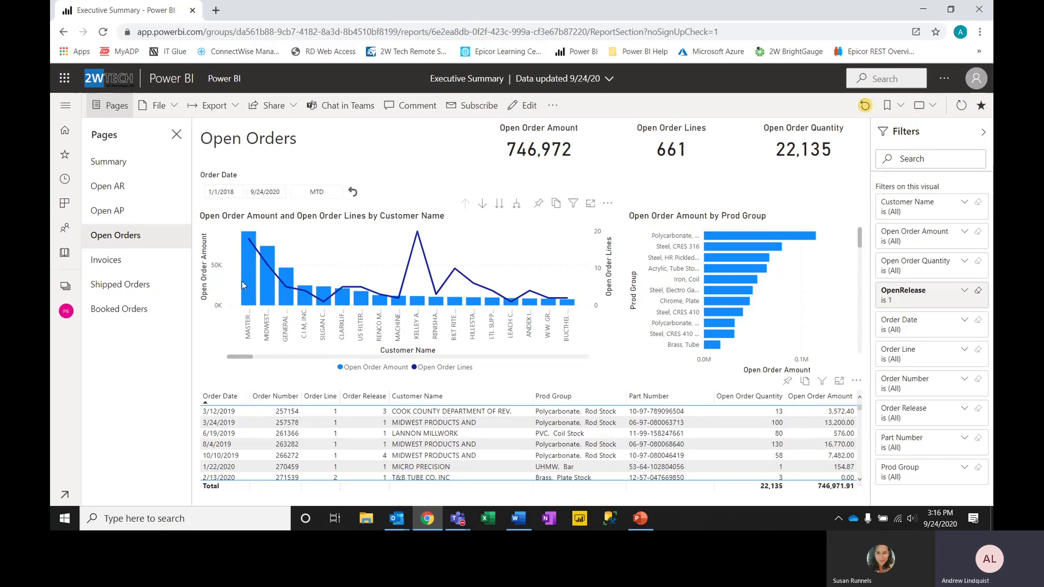
Try the MTD date filter, restore the default range, then set the Order Date start to 1/1/2020.
click(318, 195)
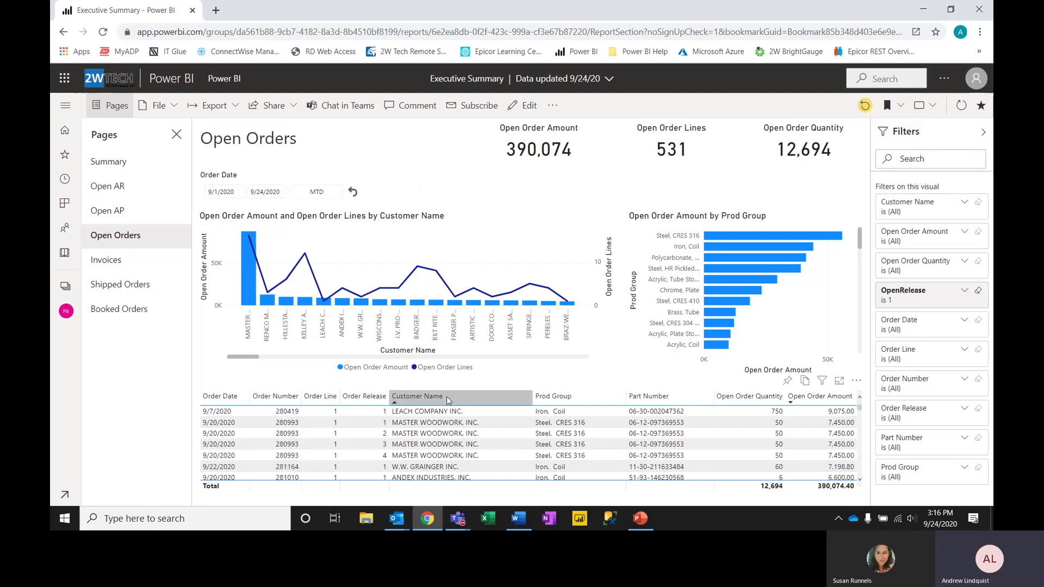
click(351, 193)
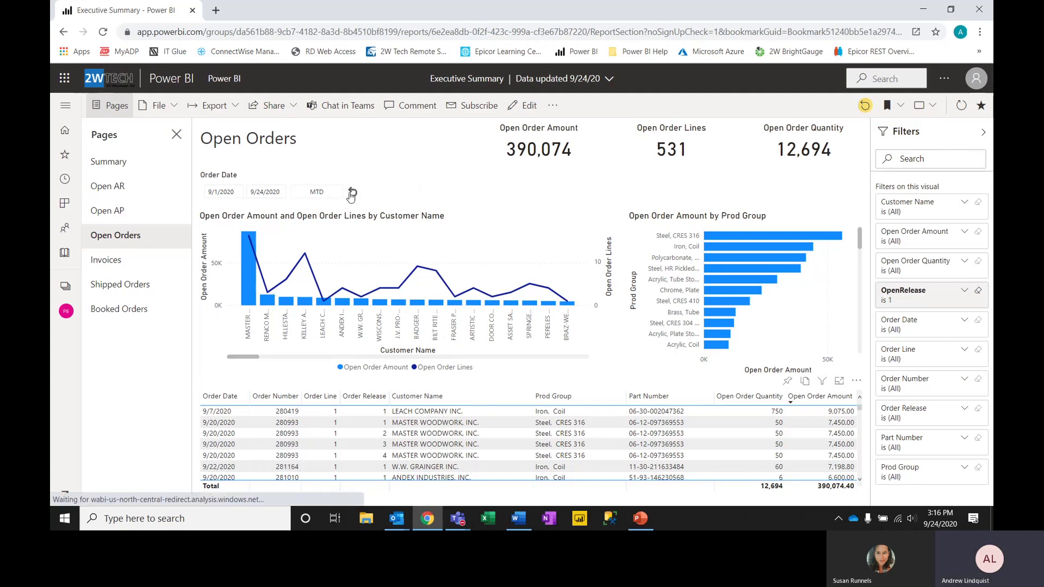
click(225, 193)
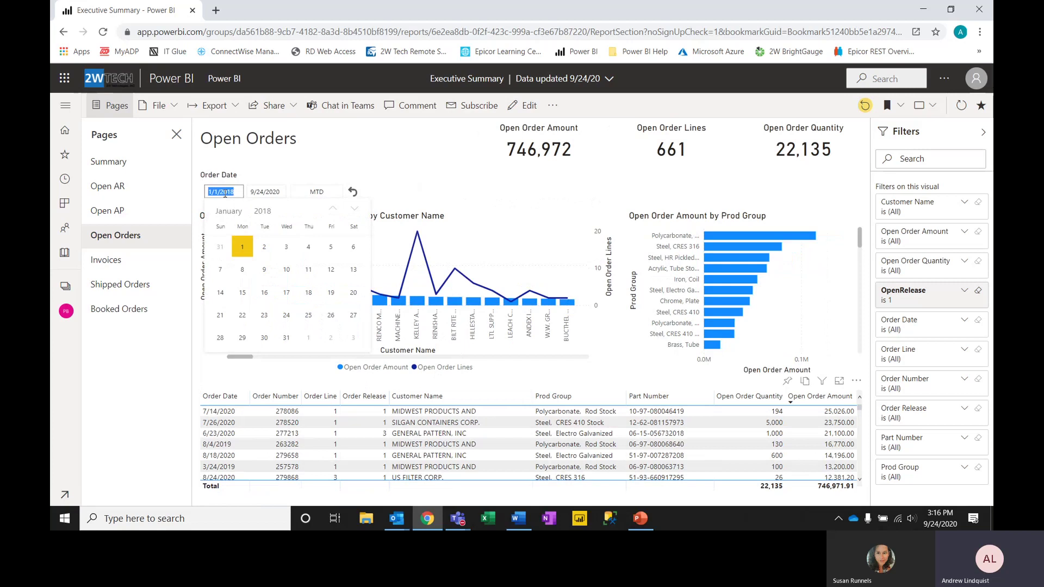
text(1/1/2020)
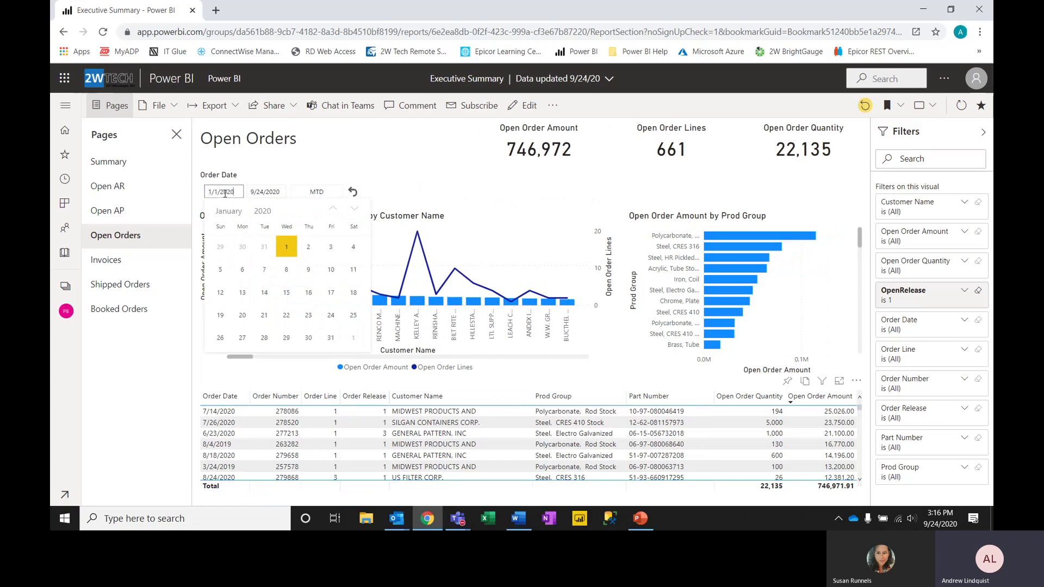
key(Return)
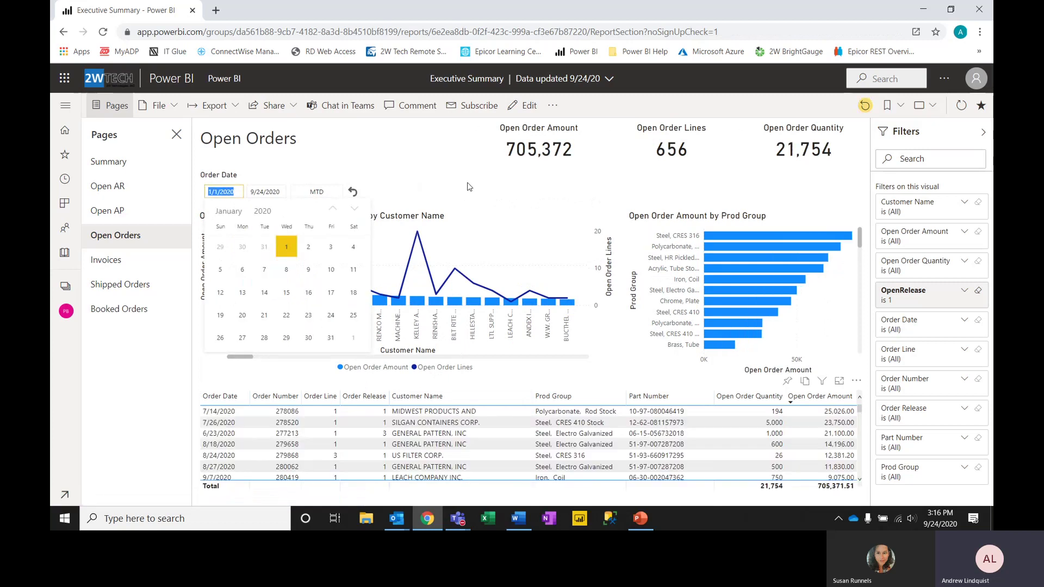
click(469, 186)
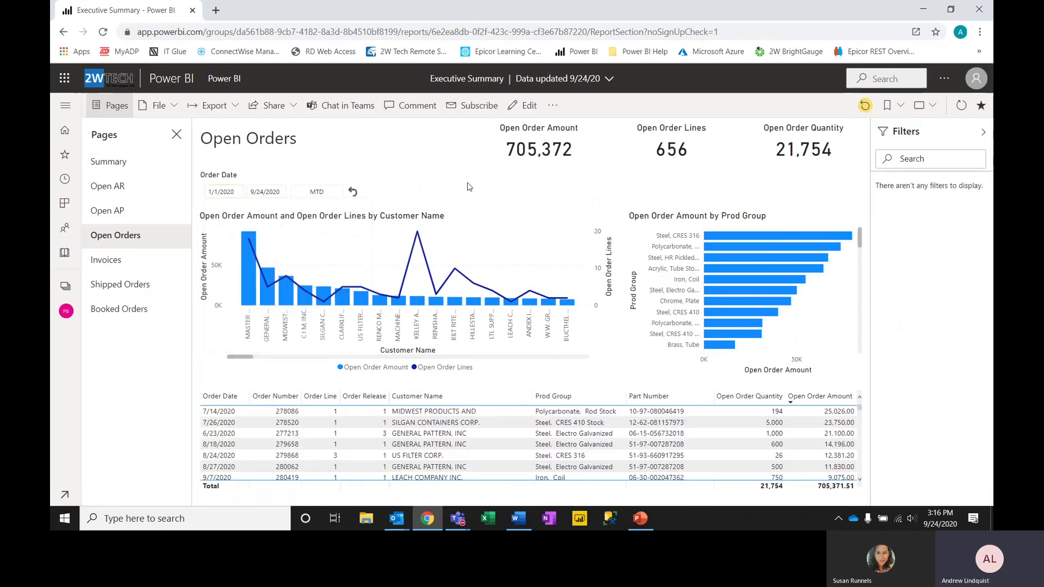
Cross-filter by Steel, CRES 316 and MASTER WOODWORK, INC., then reset the page to default.
click(721, 237)
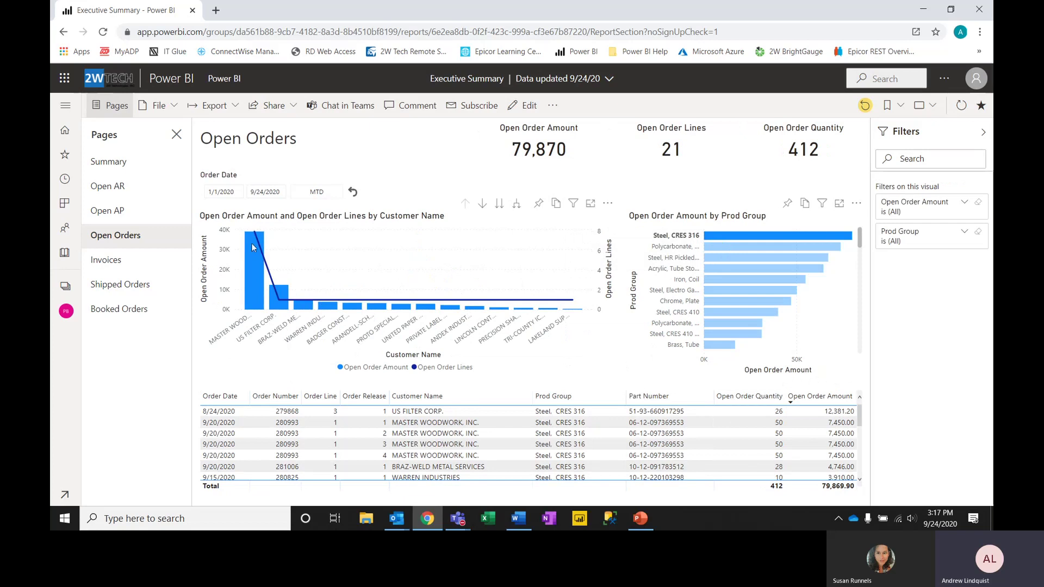
mouse_move(251, 272)
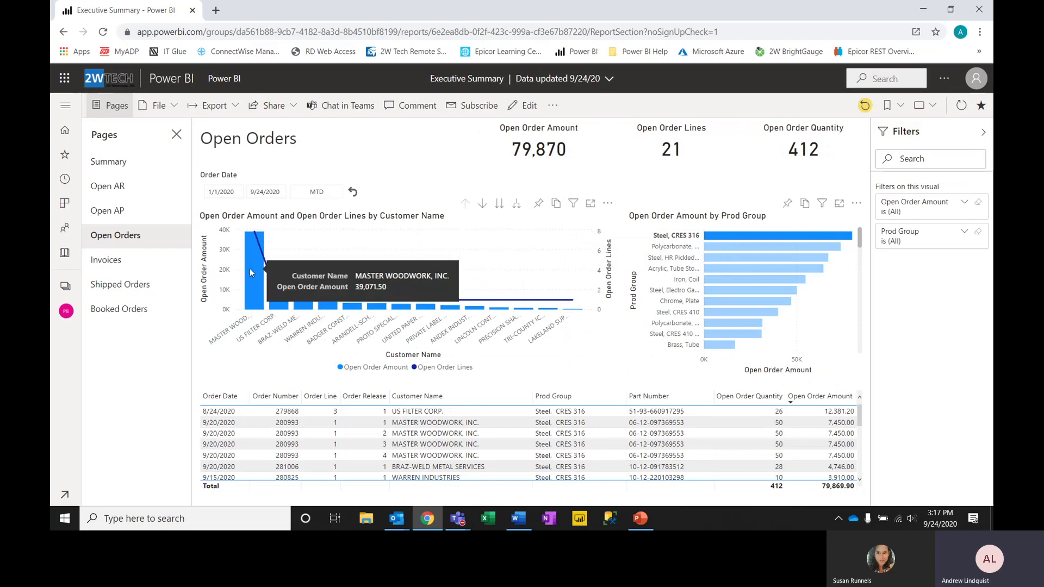
click(249, 268)
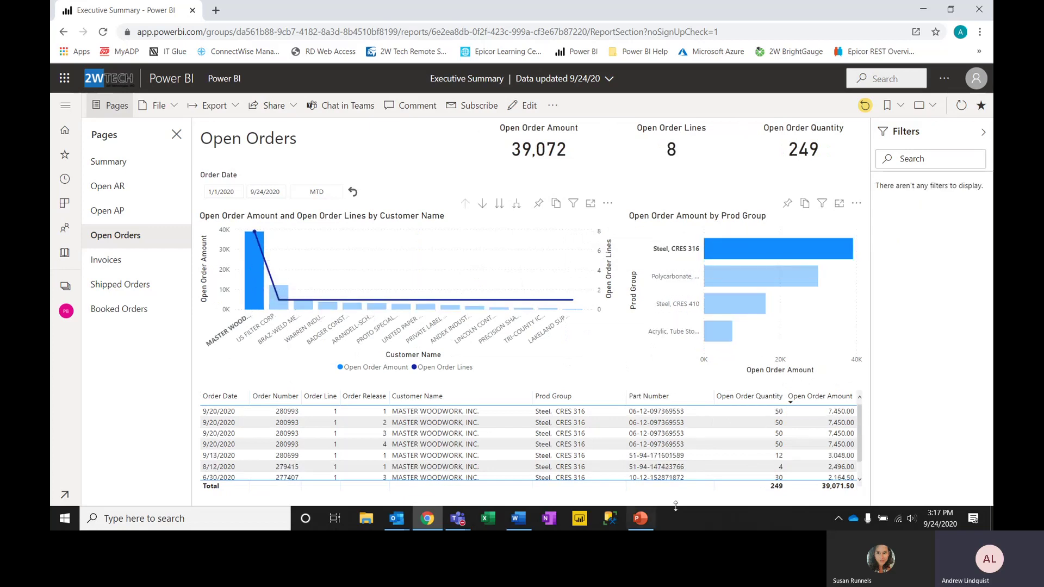
scroll(442, 466, down, 1)
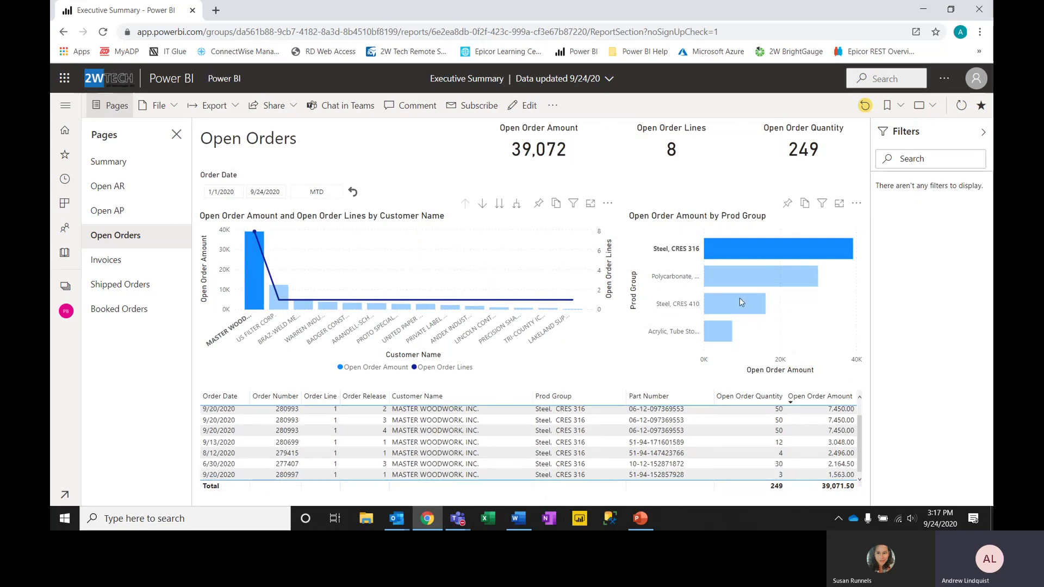
scroll(549, 437, up, 1)
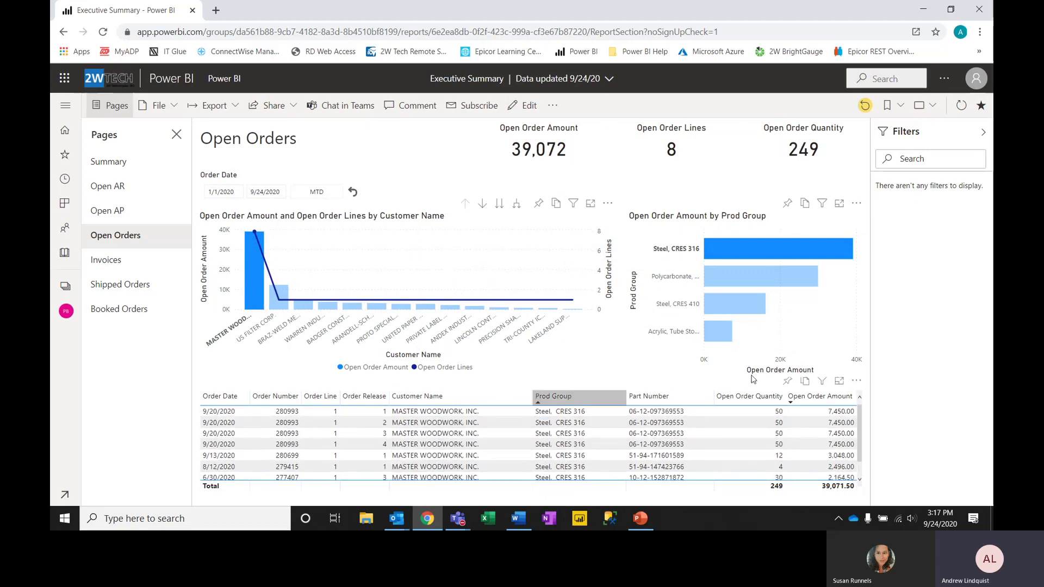
click(116, 234)
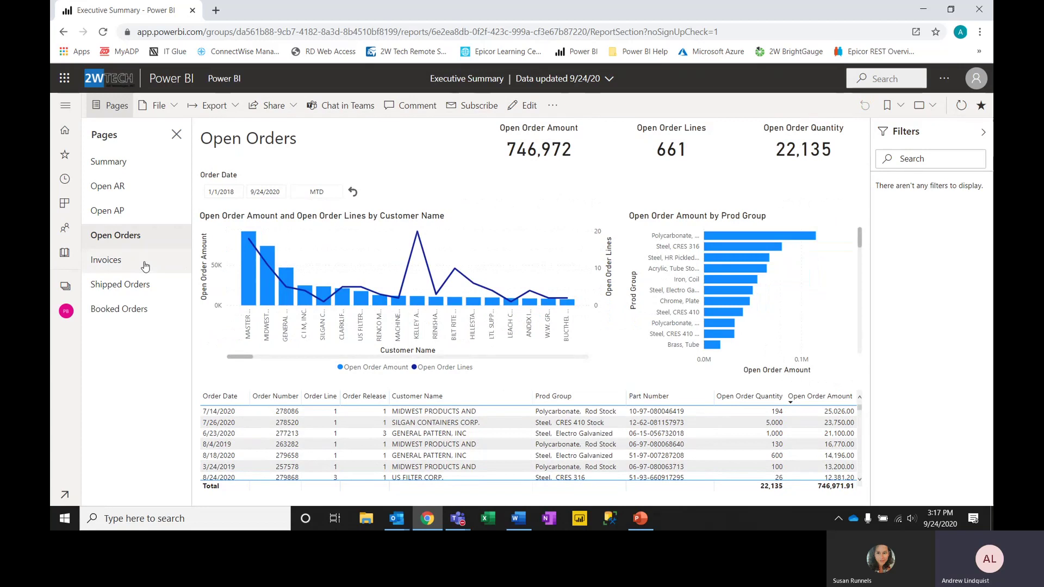
View the Invoices page (31,678,334 across 41,079 invoices), then move on to Shipped Orders.
click(145, 264)
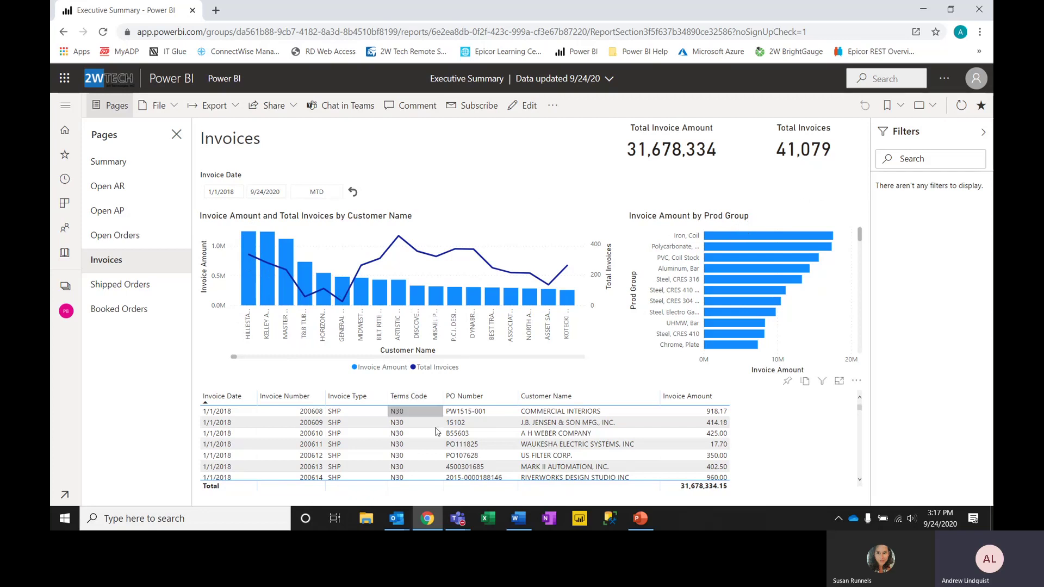
click(120, 289)
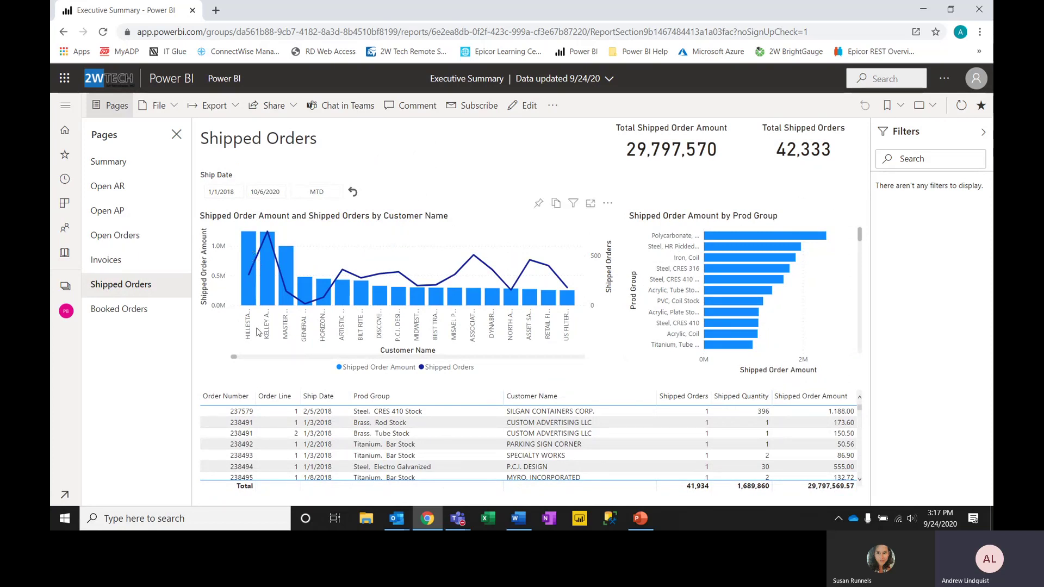
Narrow Shipped Orders to HILLESTAD GLASS CO. (1,252,282), then switch to the Booked Orders page.
click(248, 246)
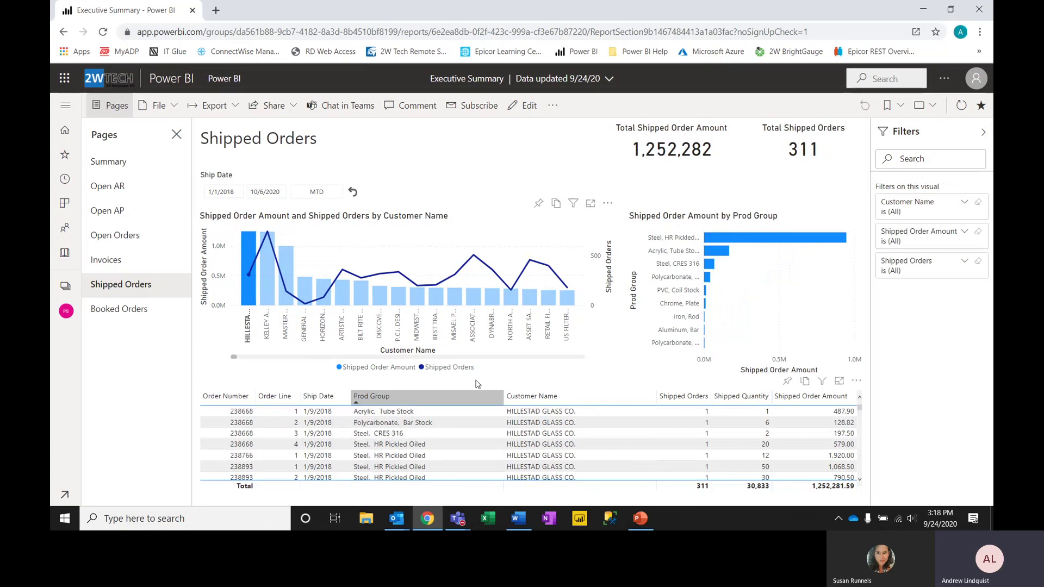
click(120, 309)
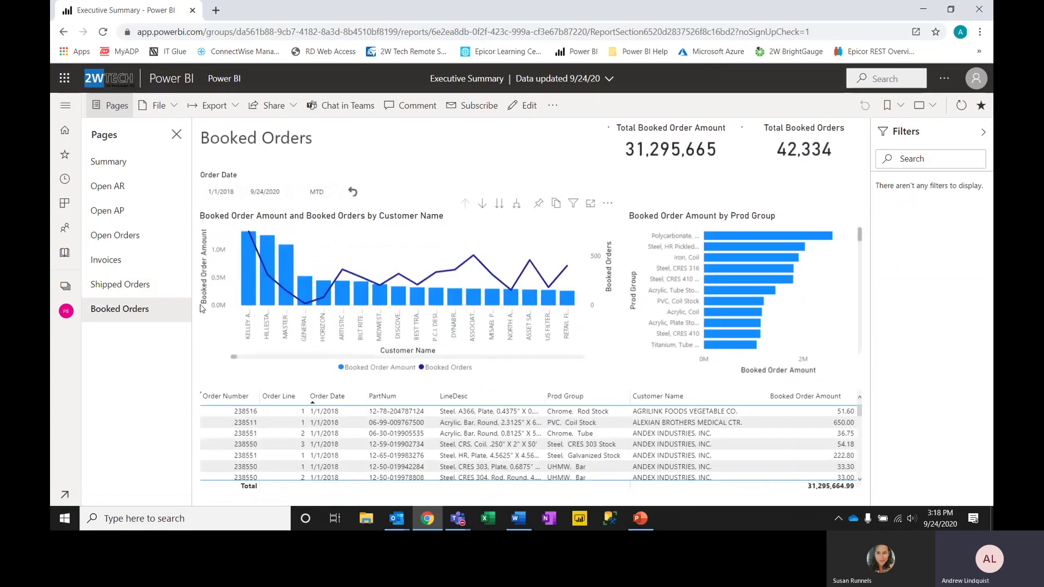